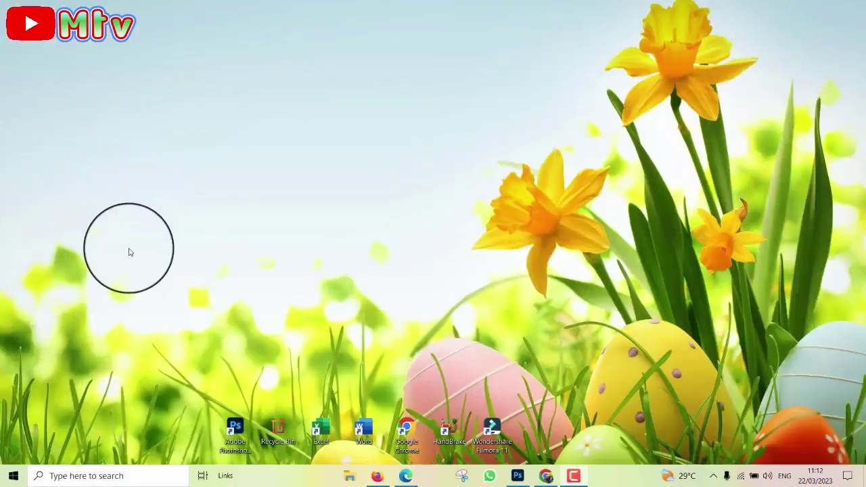
# - Switch to the Photoshop window holding the scanned blue signature image
pyautogui.click(517, 475)
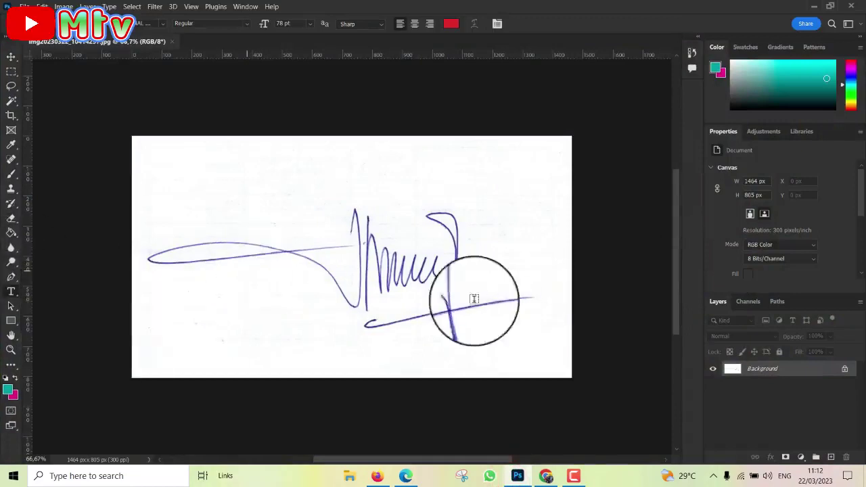
pyautogui.scroll(1, 479, 330)
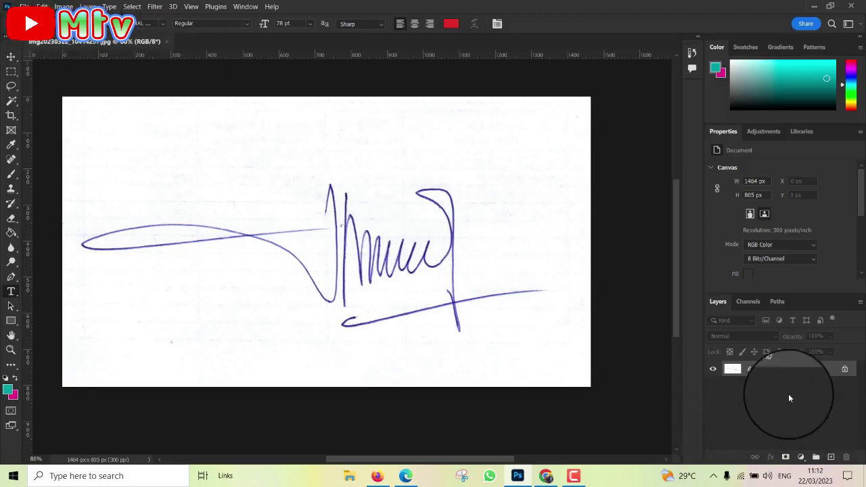
# - Duplicate the Background into a new Layer 1 and keep Layer 1 selected
pyautogui.hotkey('ctrl', 'j')
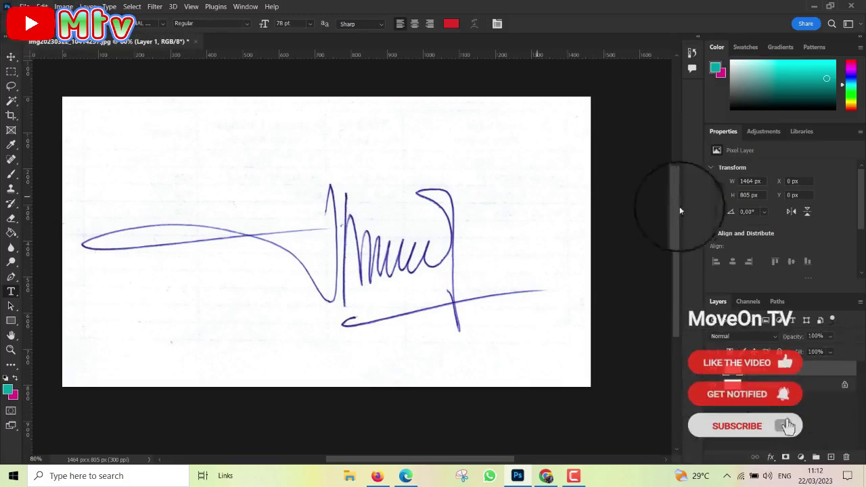
pyautogui.click(809, 391)
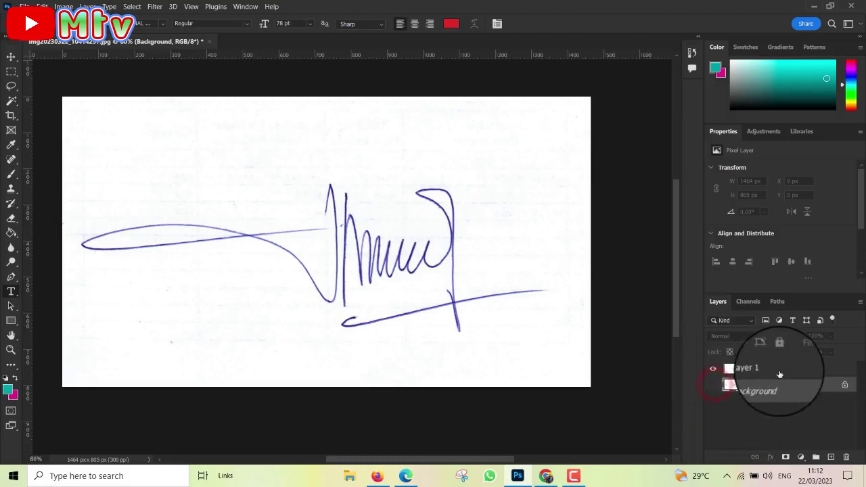
pyautogui.click(778, 369)
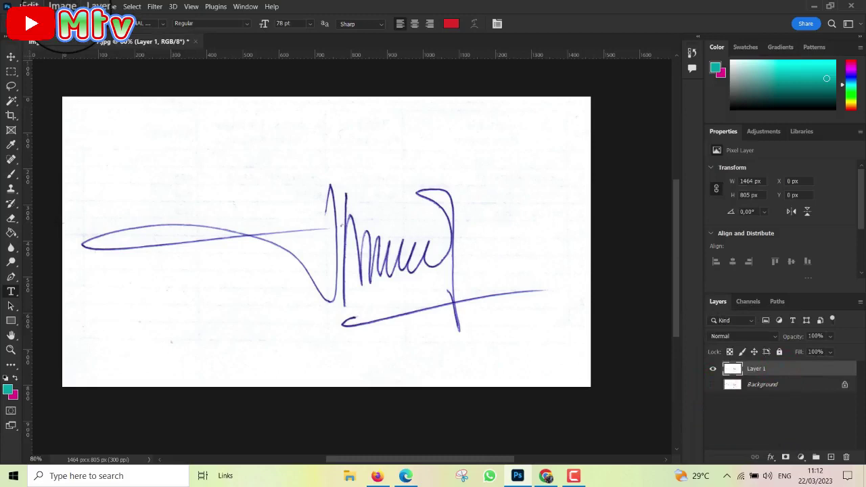
pyautogui.click(65, 7)
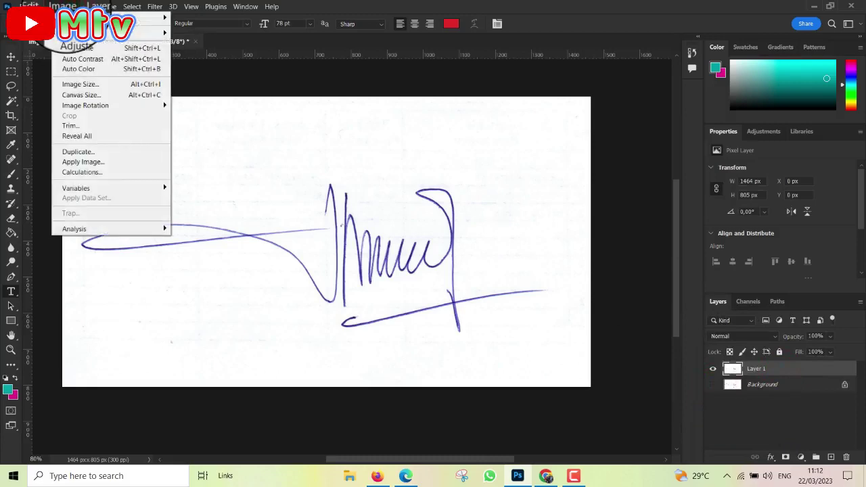
pyautogui.moveTo(108, 33)
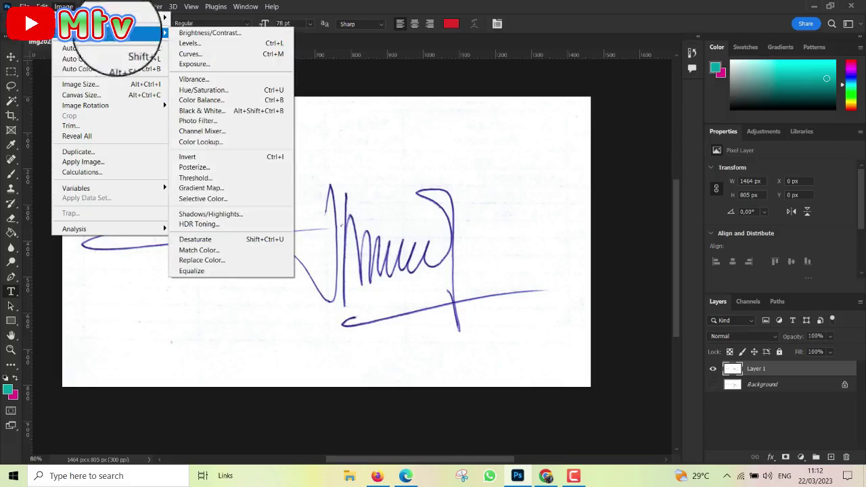
# - Apply Levels to Layer 1 with input levels 108, 1.00 and 163
pyautogui.click(217, 45)
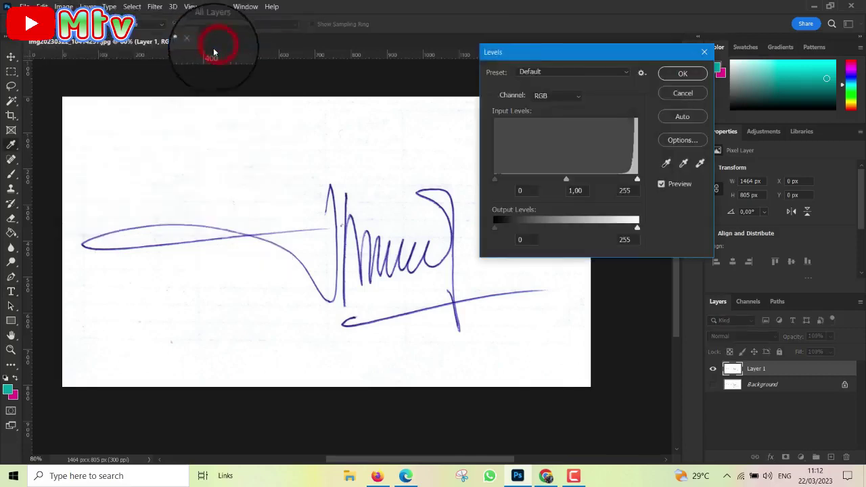
pyautogui.moveTo(607, 56); pyautogui.dragTo(606, 19)
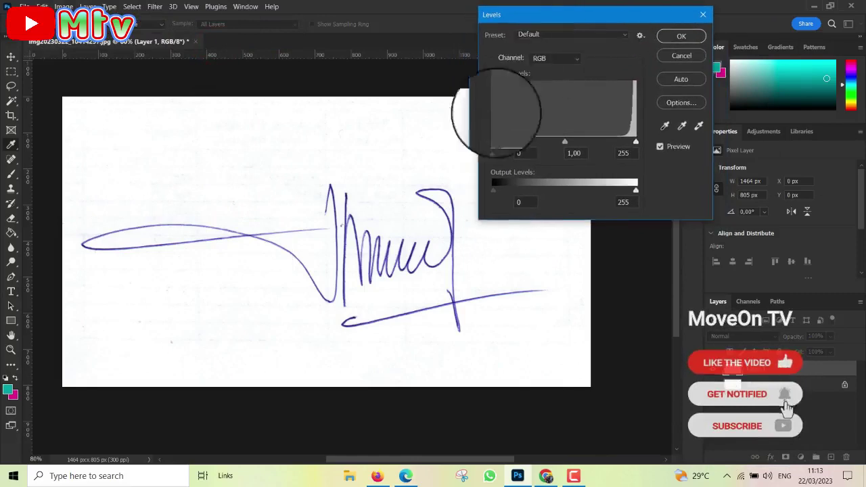
pyautogui.click(636, 192)
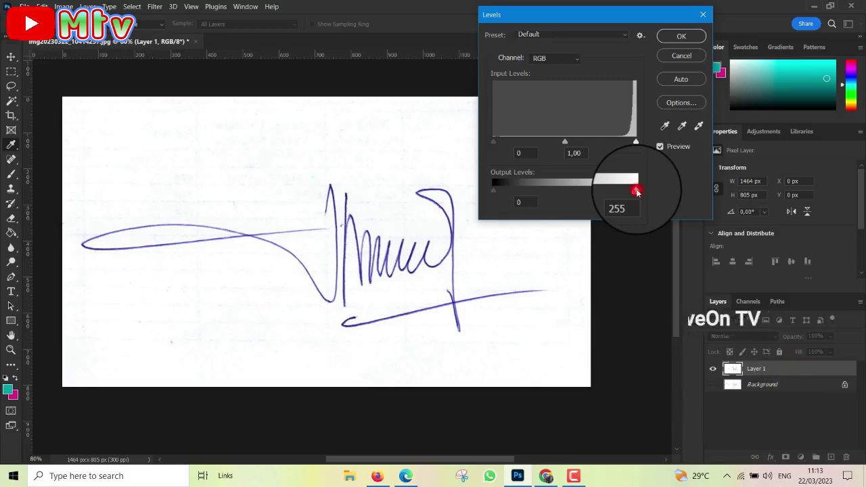
pyautogui.moveTo(636, 192)
pyautogui.mouseDown()
pyautogui.moveTo(608, 188)
pyautogui.moveTo(636, 191)
pyautogui.mouseUp()
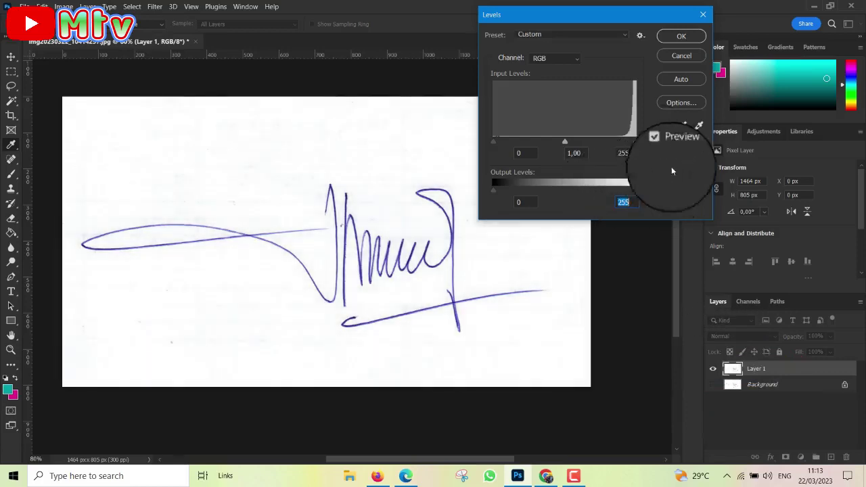
pyautogui.moveTo(636, 144); pyautogui.dragTo(592, 144)
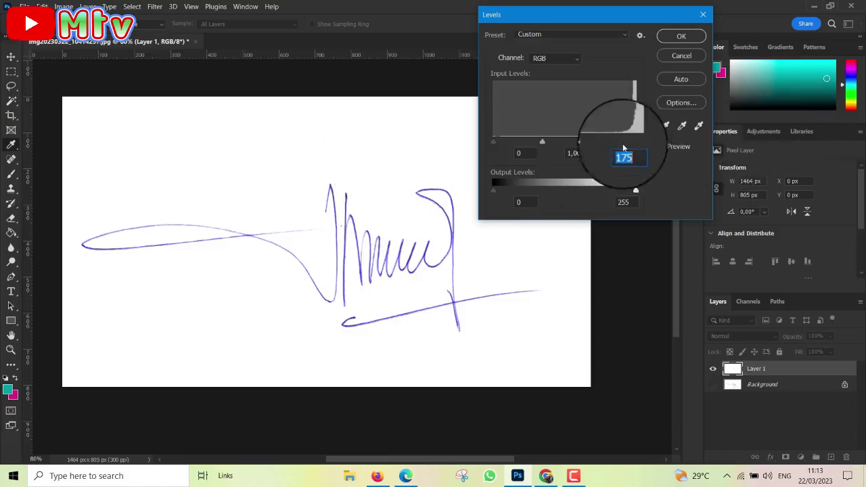
pyautogui.moveTo(592, 143); pyautogui.dragTo(580, 144)
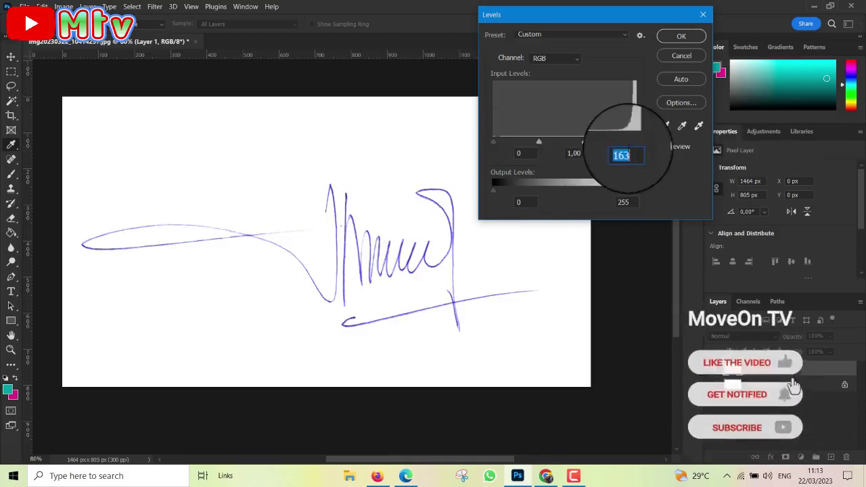
pyautogui.click(493, 143)
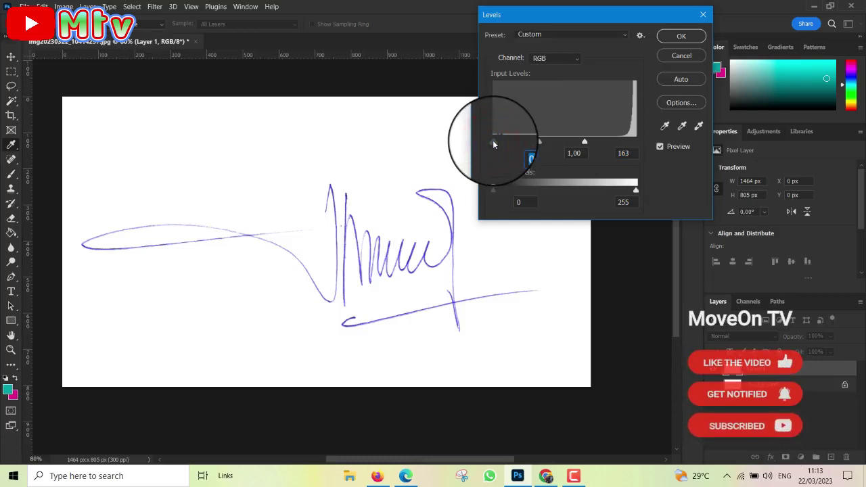
pyautogui.click(493, 140)
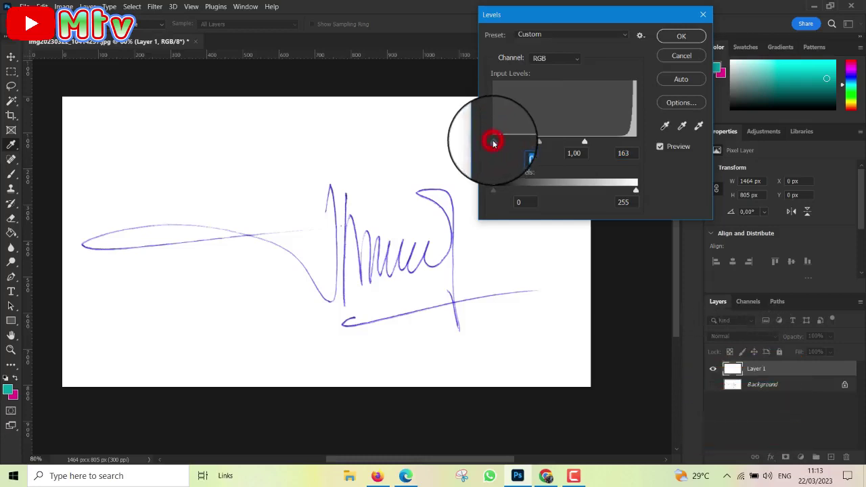
pyautogui.moveTo(493, 140); pyautogui.dragTo(558, 143)
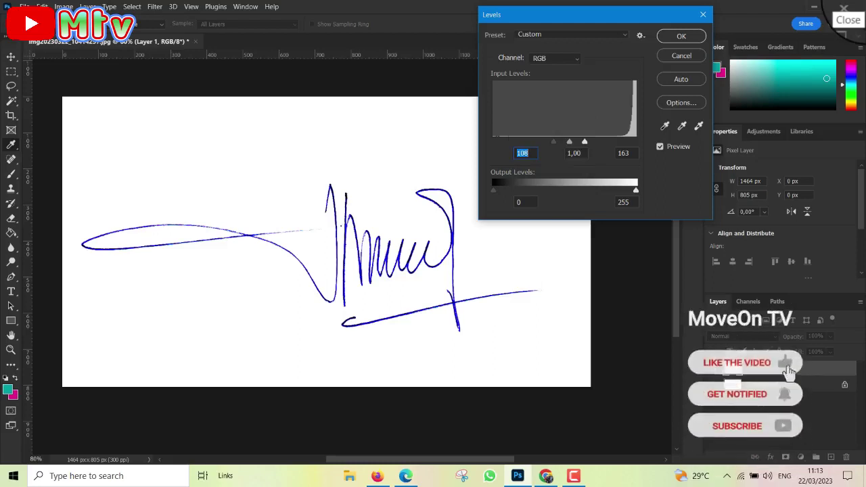
pyautogui.click(689, 38)
# - Start a Color Range selection set to select Shadows
pyautogui.press('t')
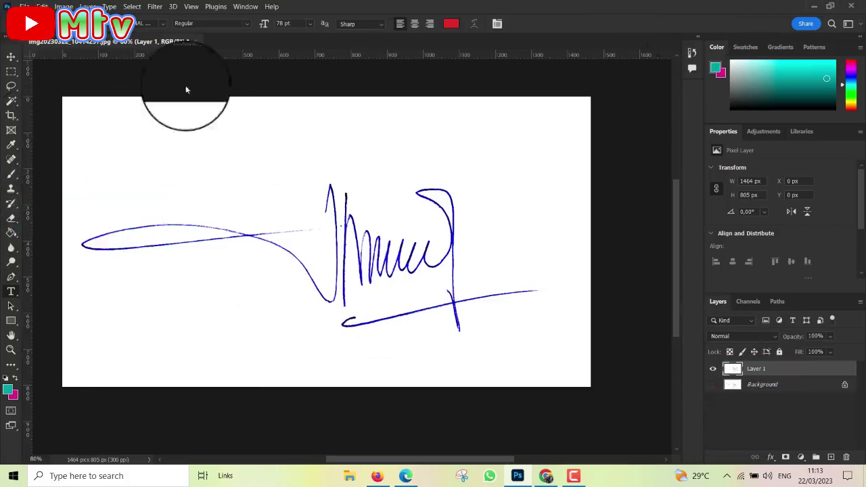
pyautogui.click(131, 6)
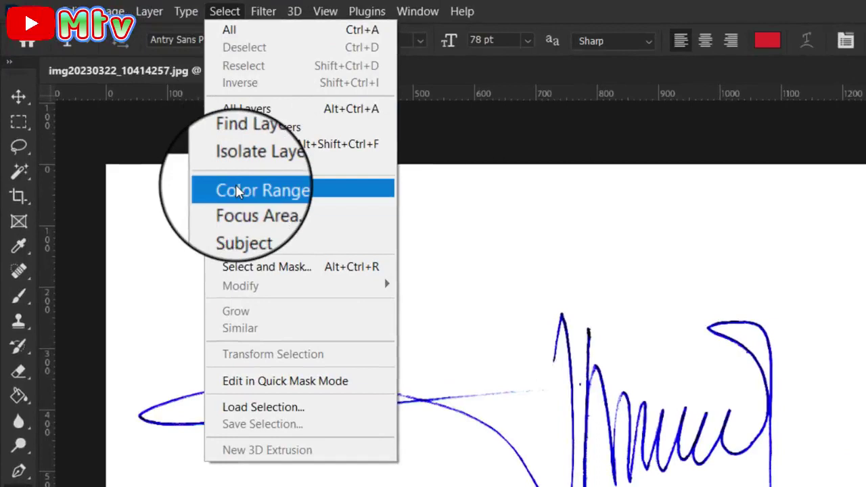
pyautogui.click(250, 194)
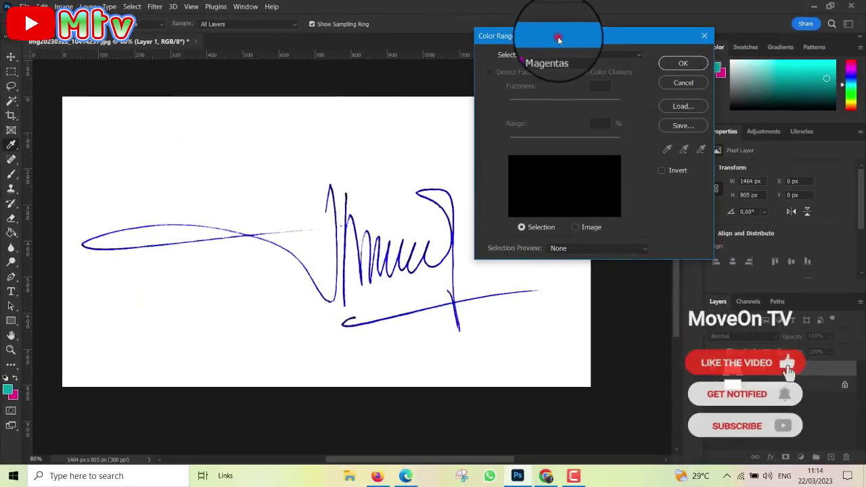
pyautogui.moveTo(558, 38); pyautogui.dragTo(561, 15)
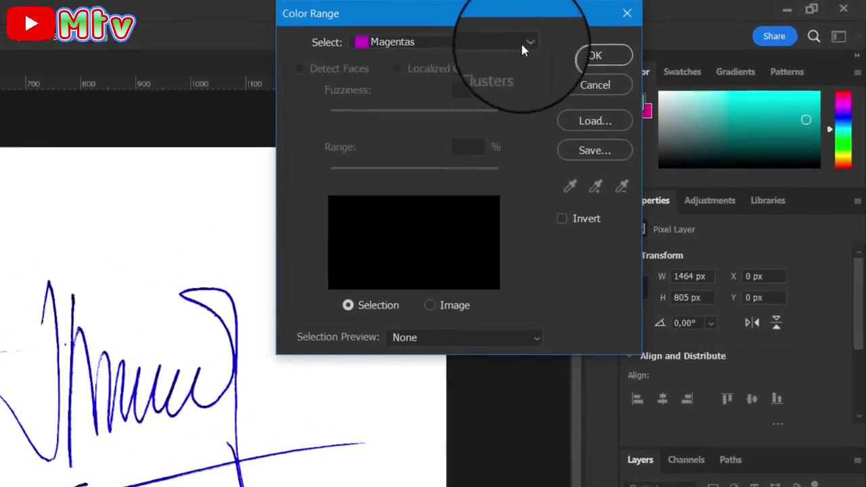
pyautogui.click(645, 27)
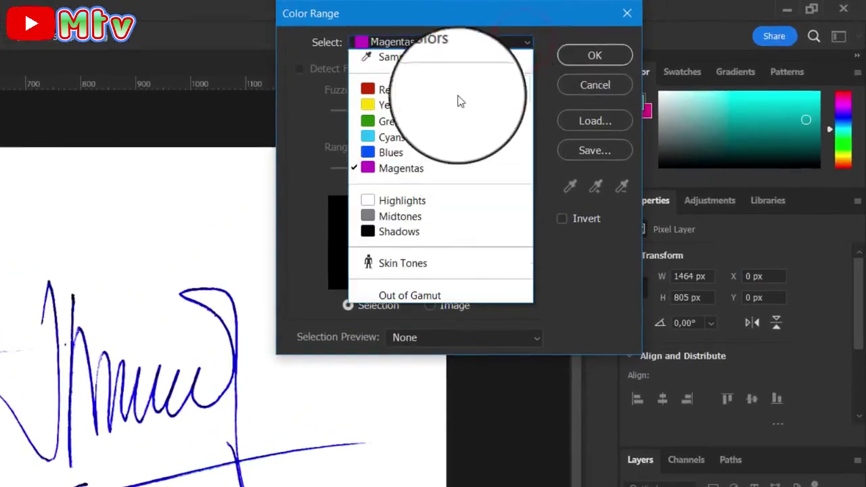
pyautogui.click(416, 237)
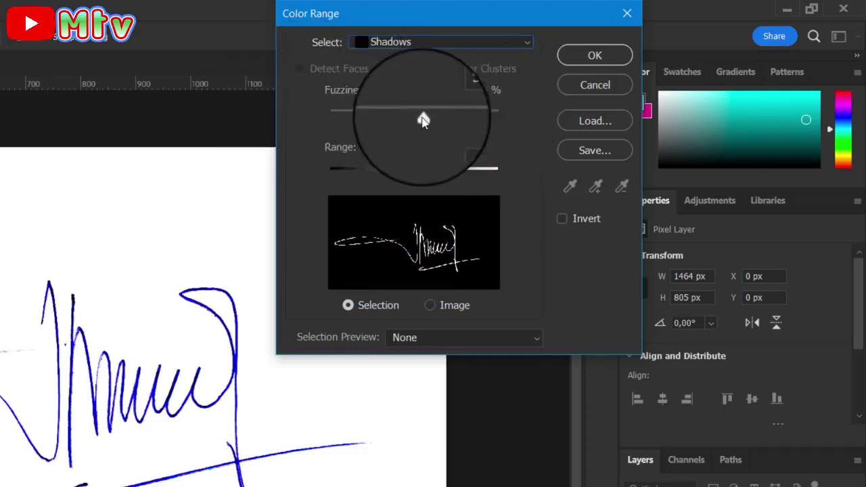
# - Set Fuzziness 100 and Range 232 with a Grayscale preview, then accept the selection
pyautogui.moveTo(424, 120); pyautogui.dragTo(507, 112)
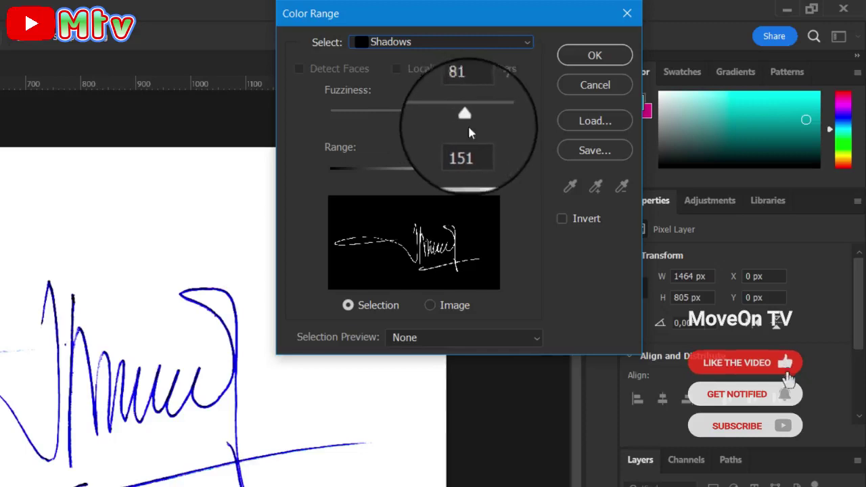
pyautogui.click(506, 120)
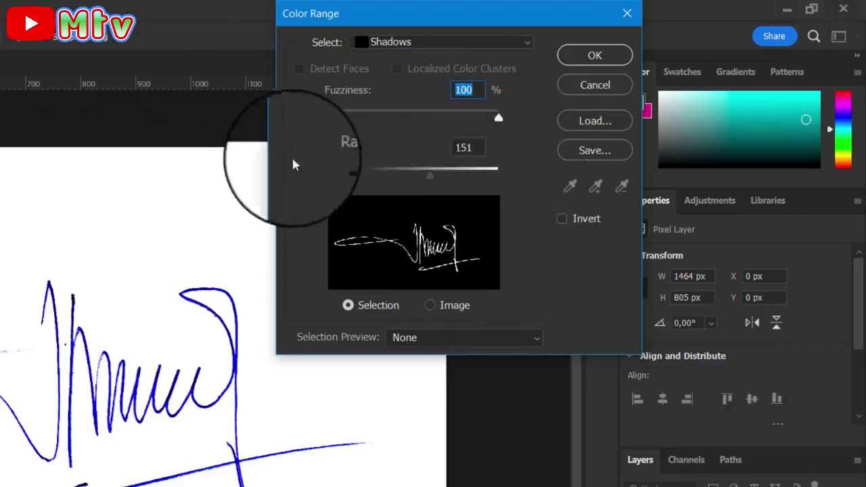
pyautogui.moveTo(366, 163); pyautogui.dragTo(473, 186)
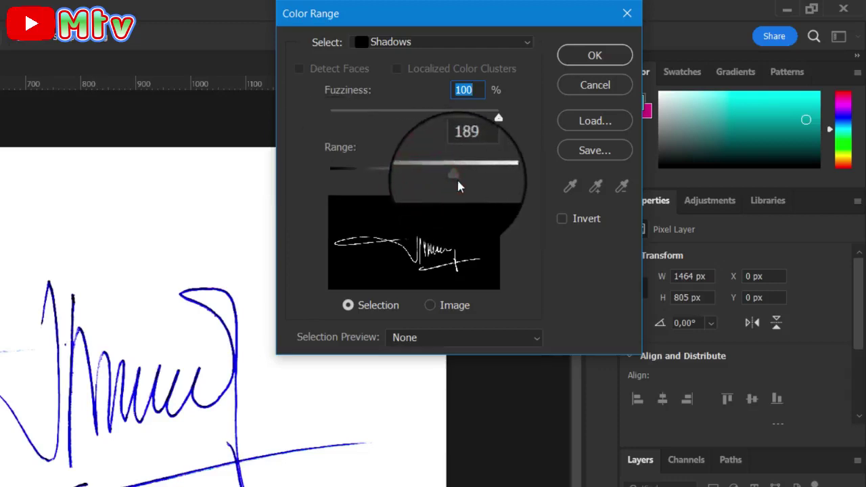
pyautogui.moveTo(471, 187)
pyautogui.mouseDown()
pyautogui.moveTo(492, 182)
pyautogui.moveTo(483, 184)
pyautogui.mouseUp()
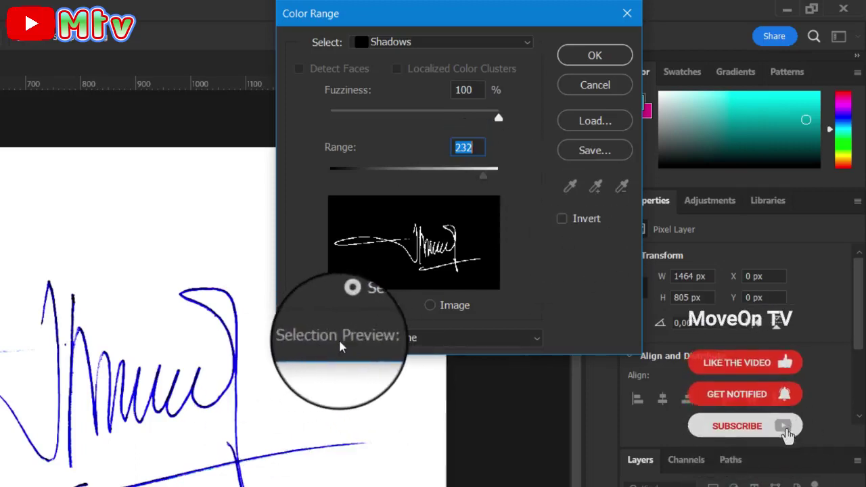
pyautogui.click(528, 339)
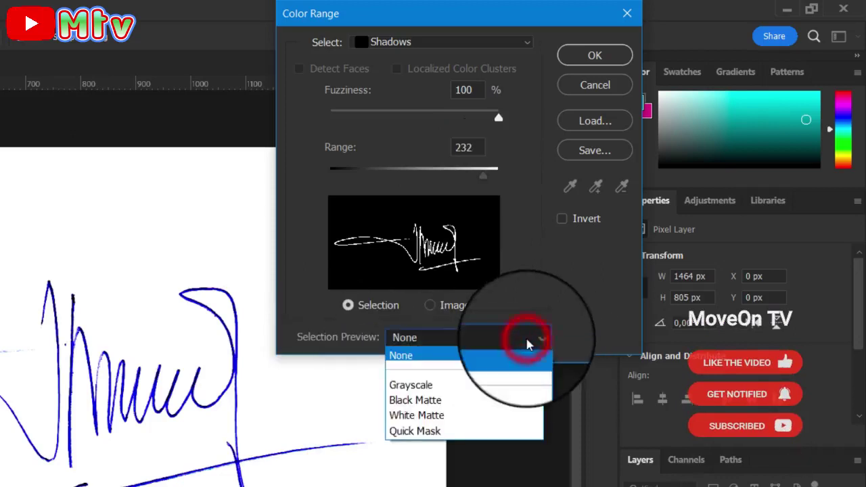
pyautogui.click(417, 386)
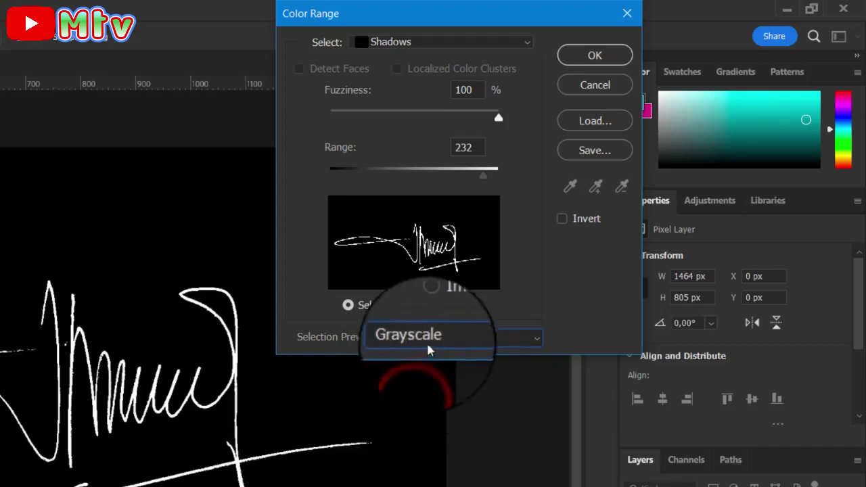
pyautogui.click(453, 341)
pyautogui.click(437, 386)
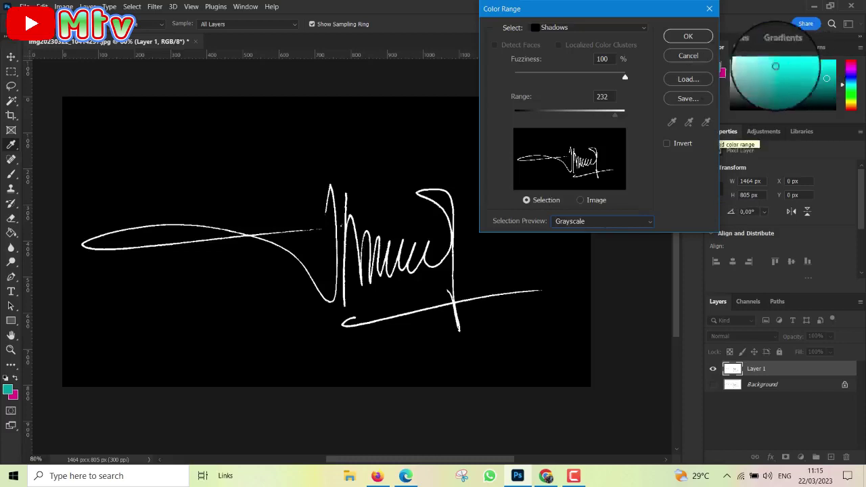
pyautogui.click(699, 37)
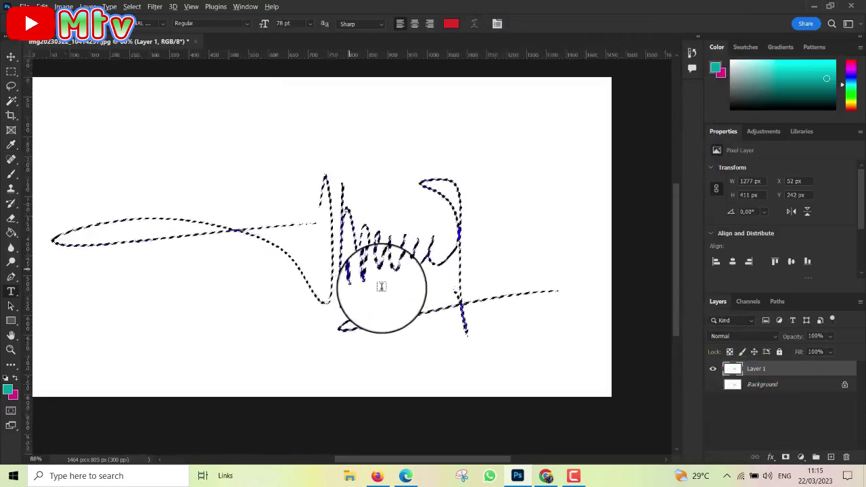
# - Zoom the canvas to about 88% and bring up the Layer menu
pyautogui.scroll(3, 384, 282)
pyautogui.scroll(-3, 387, 280)
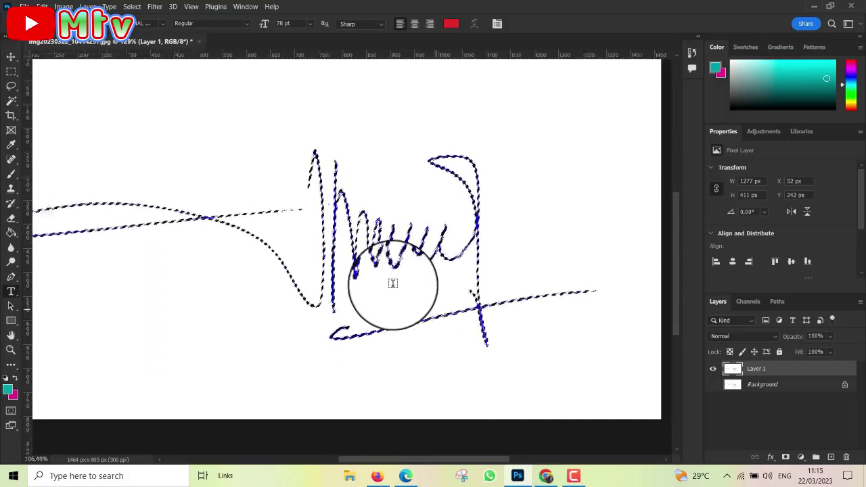
pyautogui.scroll(1, 404, 287)
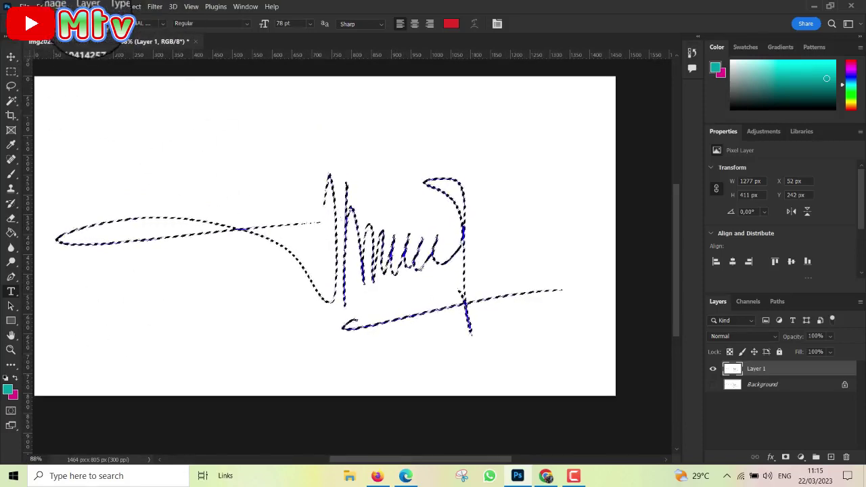
pyautogui.click(88, 6)
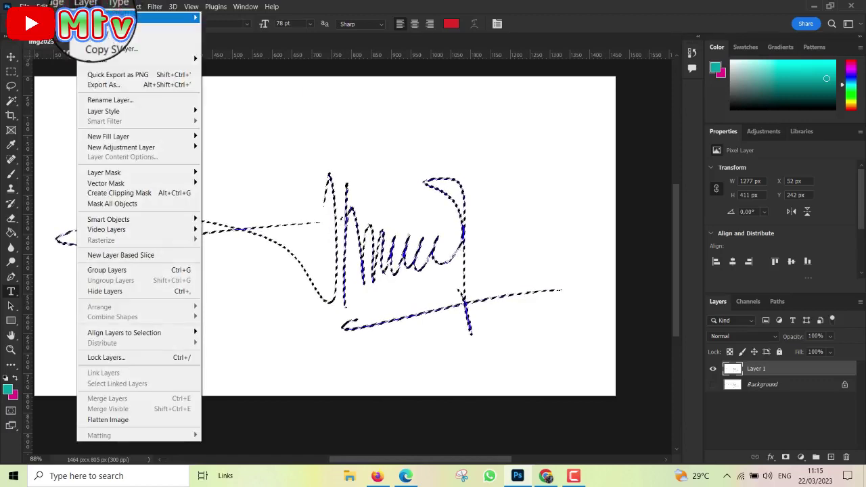
pyautogui.moveTo(135, 17)
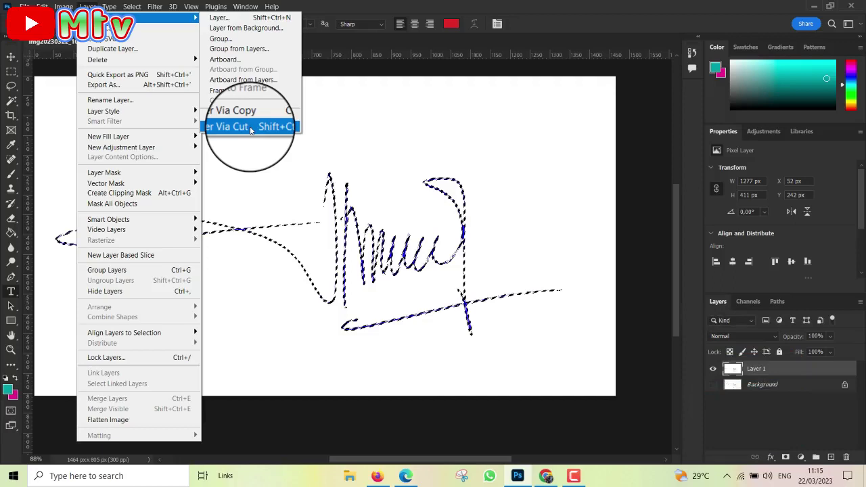
# - Cut the selected signature onto a new Layer 2 and hide Layer 1
pyautogui.click(250, 128)
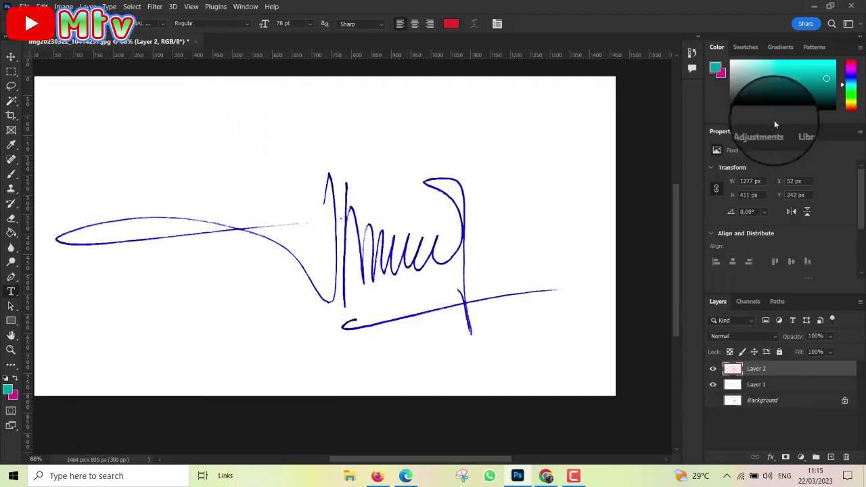
pyautogui.click(713, 385)
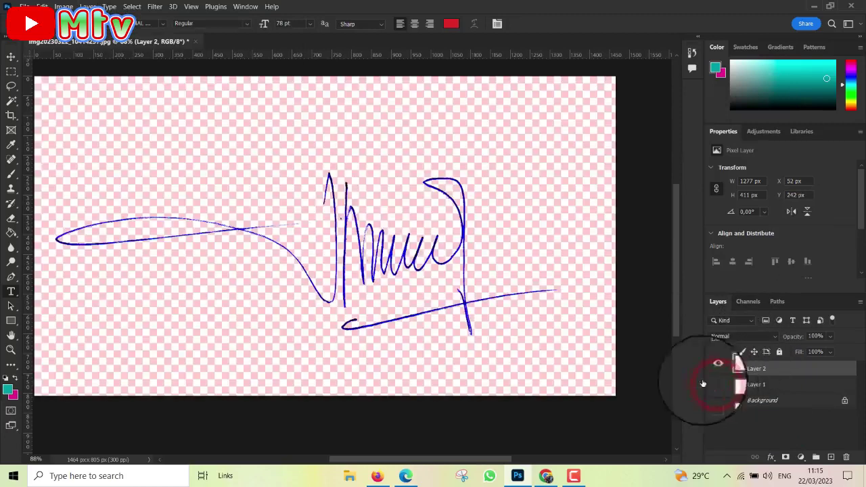
pyautogui.scroll(1, 460, 250)
pyautogui.scroll(-1, 467, 237)
pyautogui.scroll(1, 467, 234)
pyautogui.scroll(-1, 467, 233)
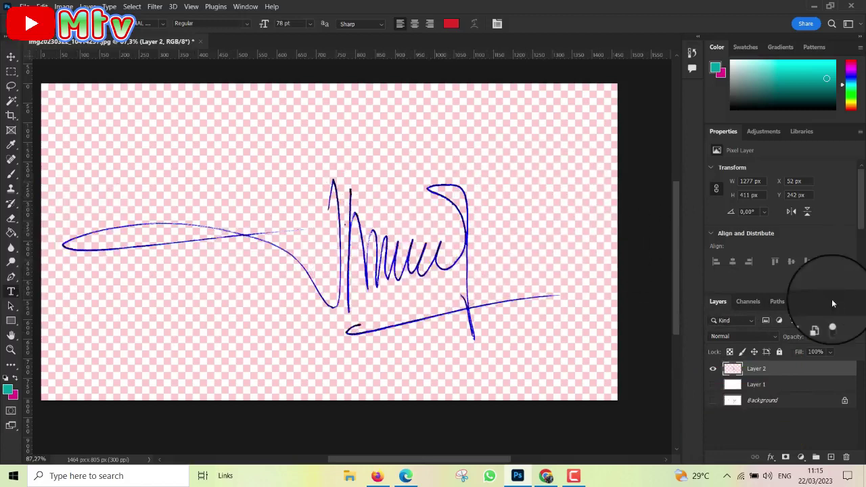
# - Add a Color Overlay layer style to Layer 2
pyautogui.click(771, 458)
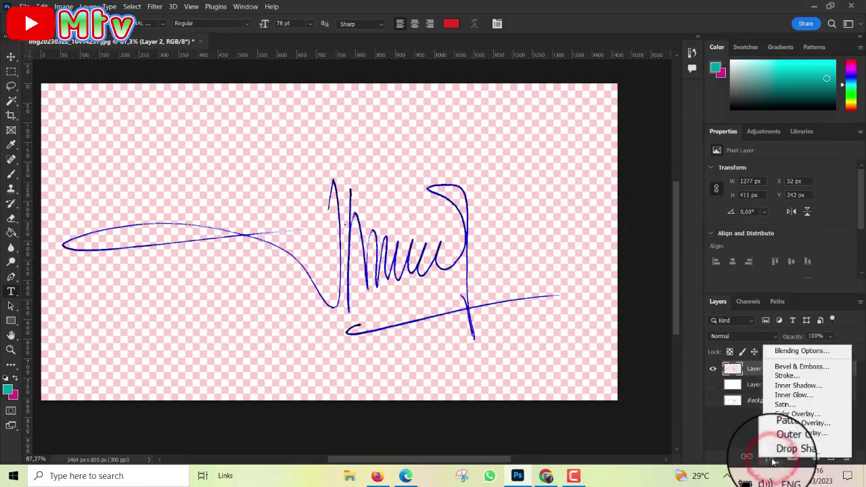
pyautogui.click(790, 415)
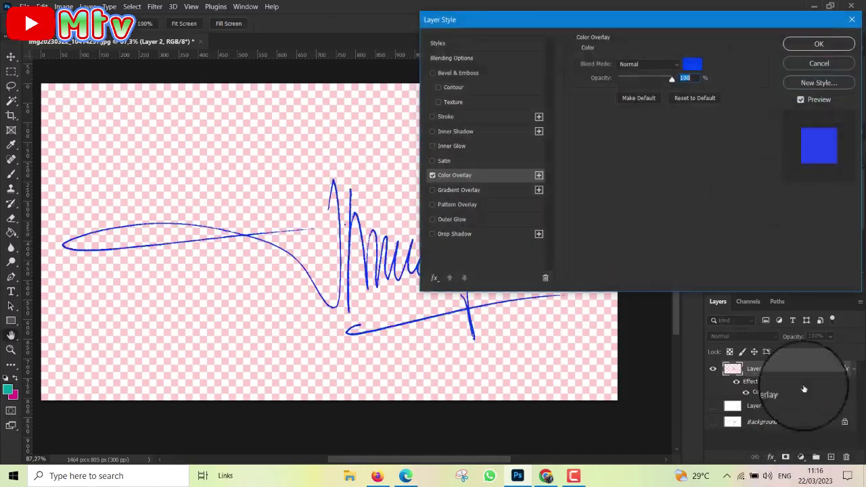
pyautogui.moveTo(518, 29); pyautogui.dragTo(587, 18)
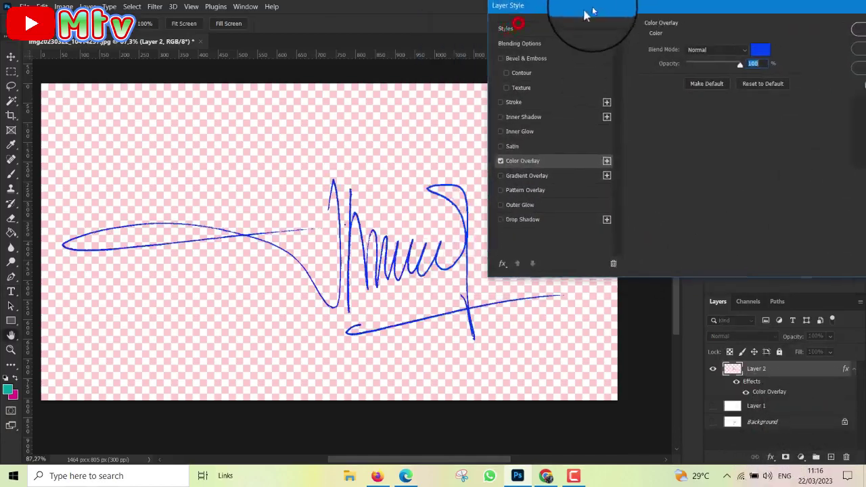
pyautogui.click(762, 53)
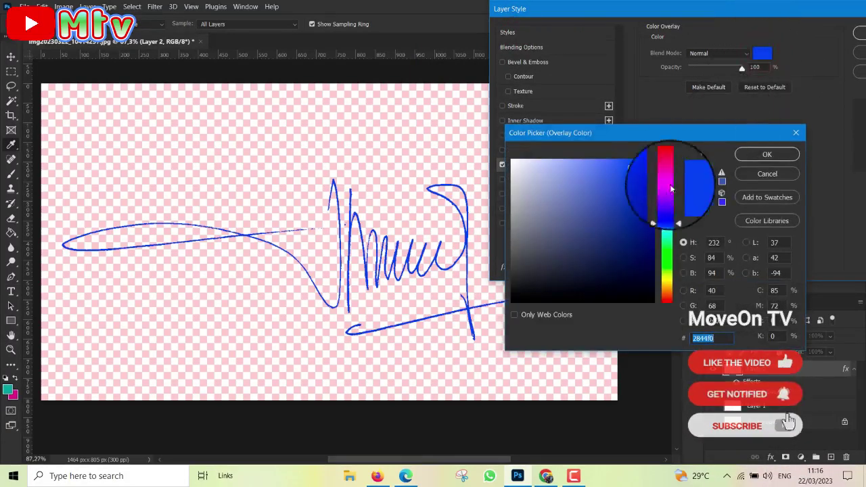
# - Try red, yellow, green, cyan and blue hues for the overlay colour
pyautogui.click(668, 160)
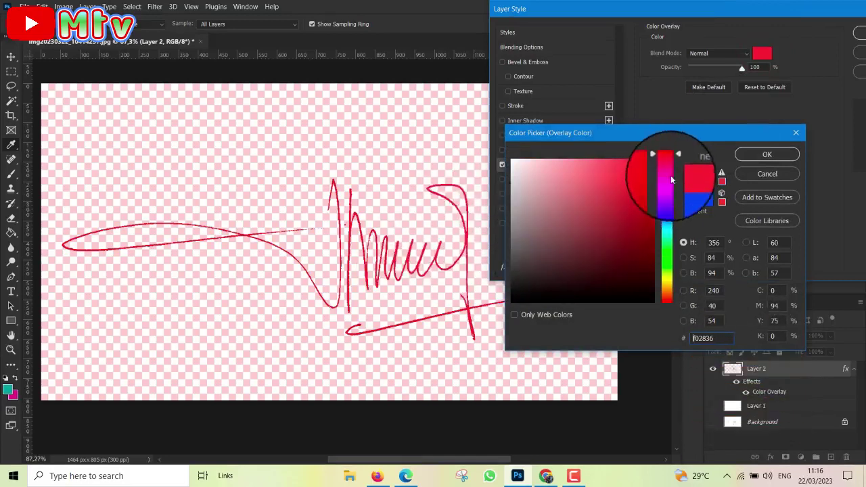
pyautogui.click(666, 282)
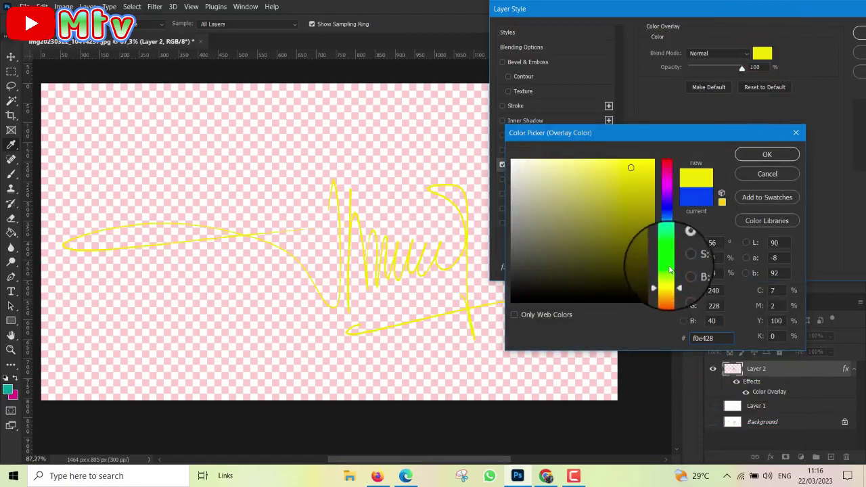
pyautogui.click(668, 254)
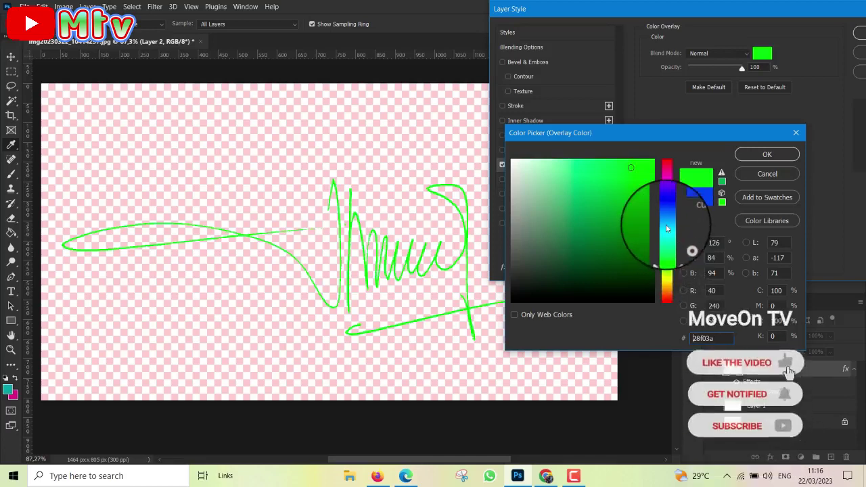
pyautogui.click(667, 223)
pyautogui.moveTo(667, 223); pyautogui.dragTo(668, 205)
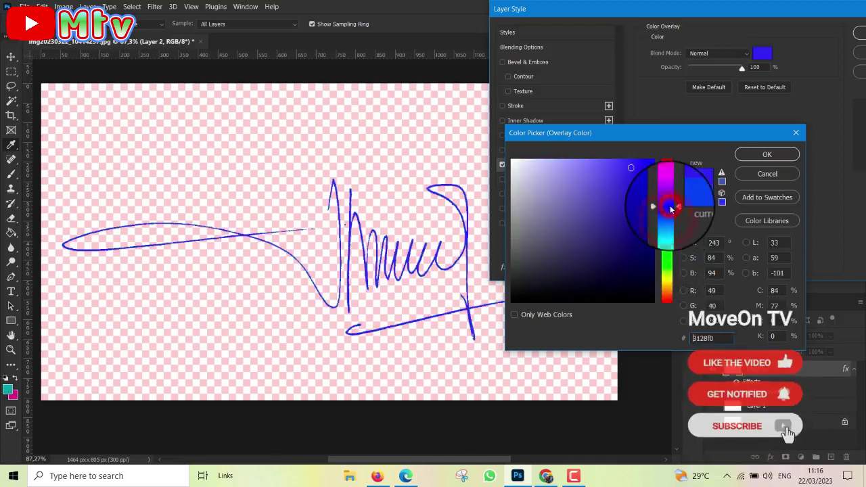
pyautogui.click(671, 221)
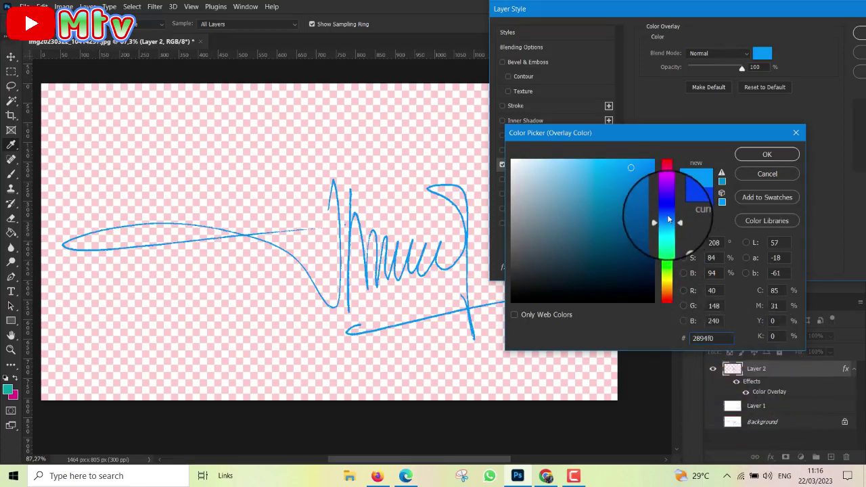
pyautogui.click(668, 216)
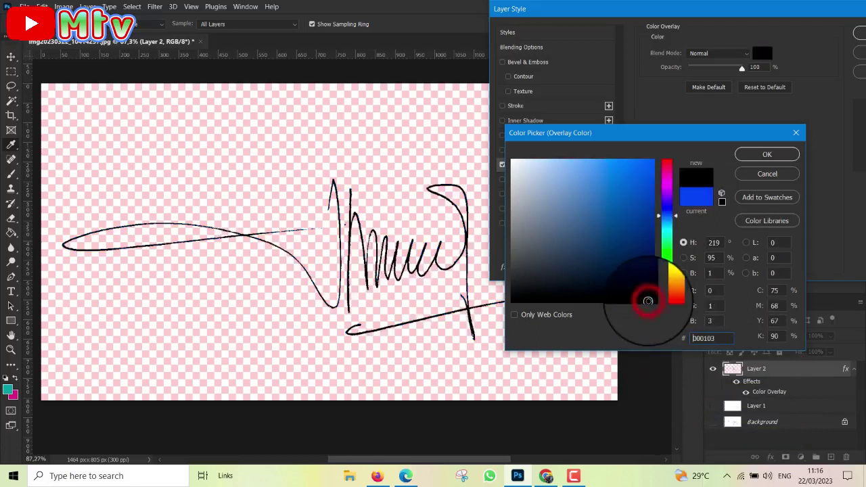
pyautogui.click(666, 224)
pyautogui.click(667, 218)
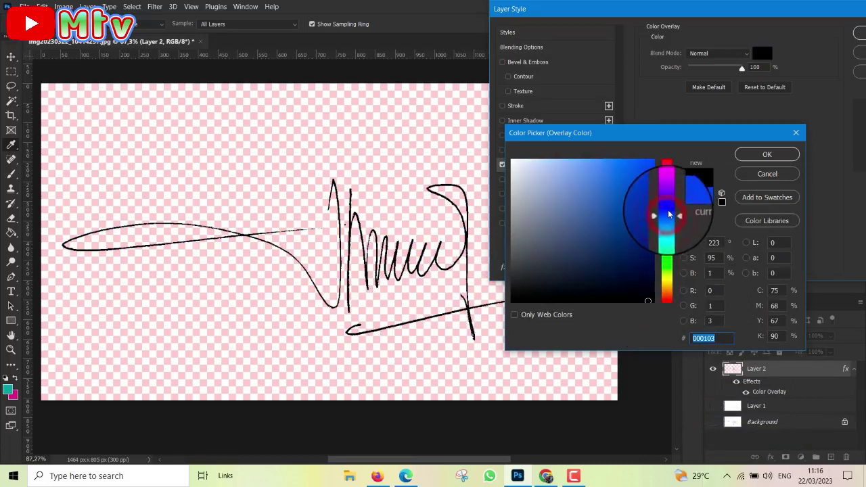
pyautogui.click(670, 212)
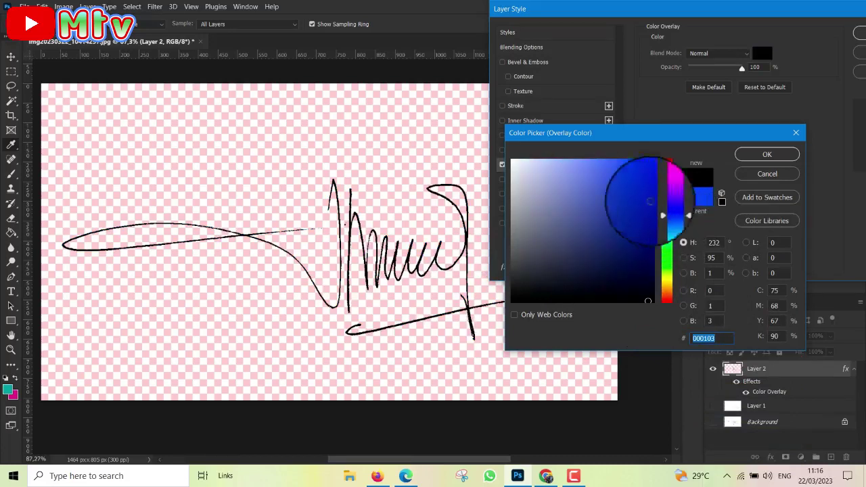
# - Set the overlay colour to dark blue 152dbf and apply the style
pyautogui.click(639, 195)
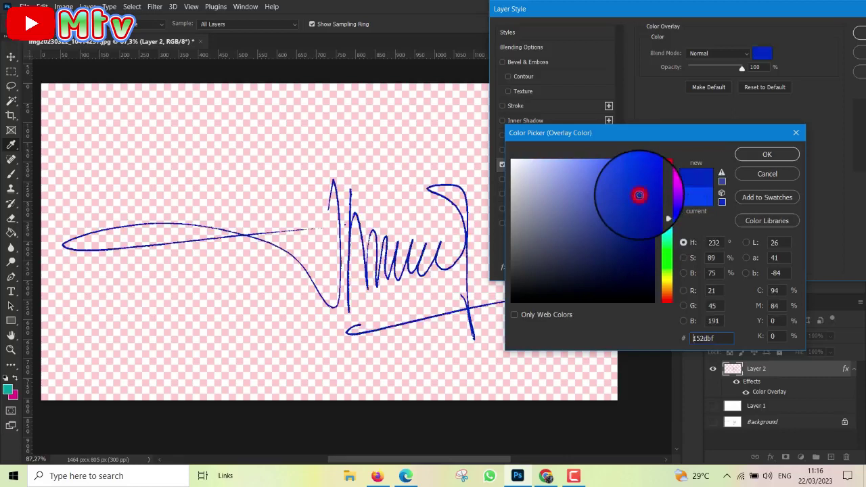
pyautogui.click(769, 154)
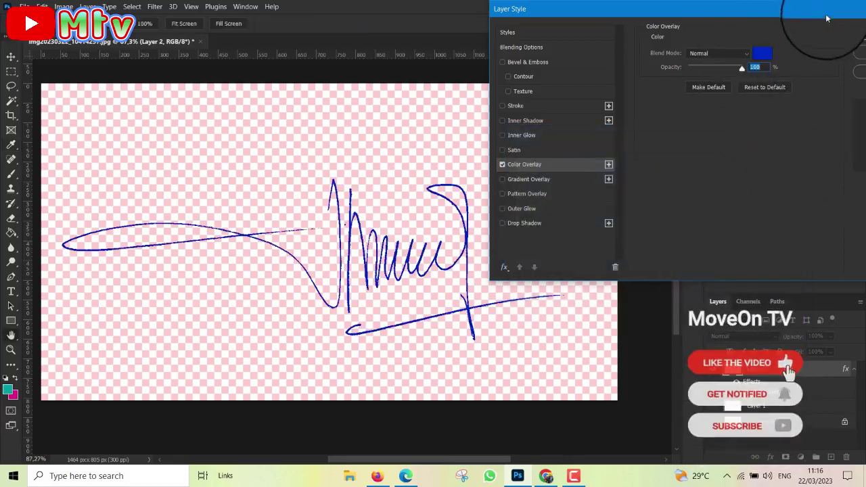
pyautogui.moveTo(825, 10); pyautogui.dragTo(702, 9)
pyautogui.click(763, 33)
pyautogui.press('t')
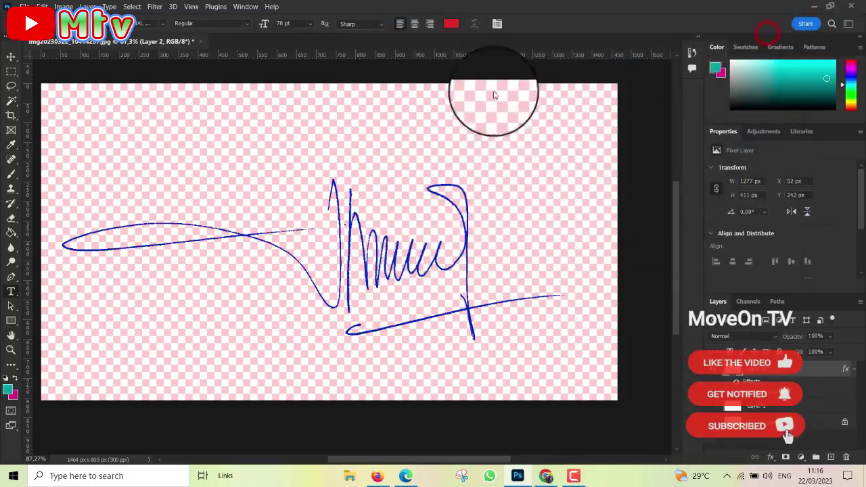